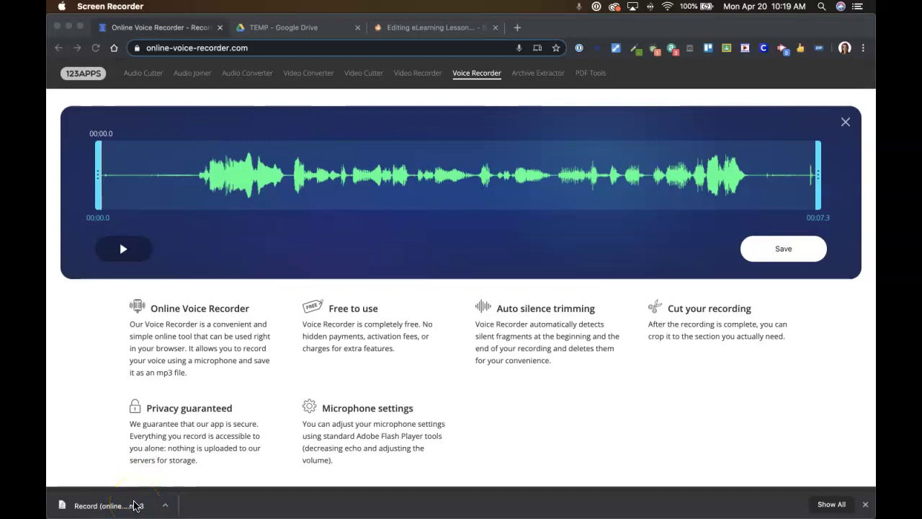
# Switch to the TEMP folder in Google Drive and upload the downloaded voice recording mp3, keeping it separate from the matching existing file
pyautogui.click(281, 30)
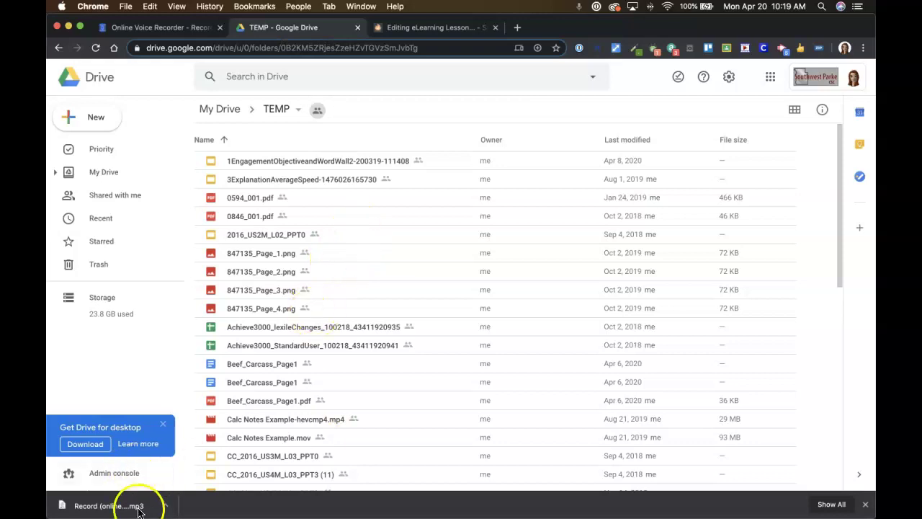
pyautogui.moveTo(140, 506); pyautogui.dragTo(478, 351)
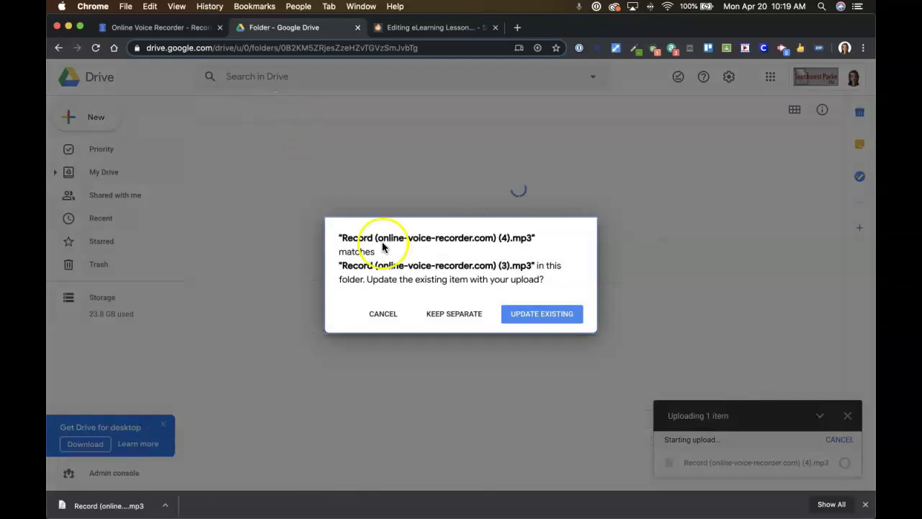
pyautogui.click(458, 318)
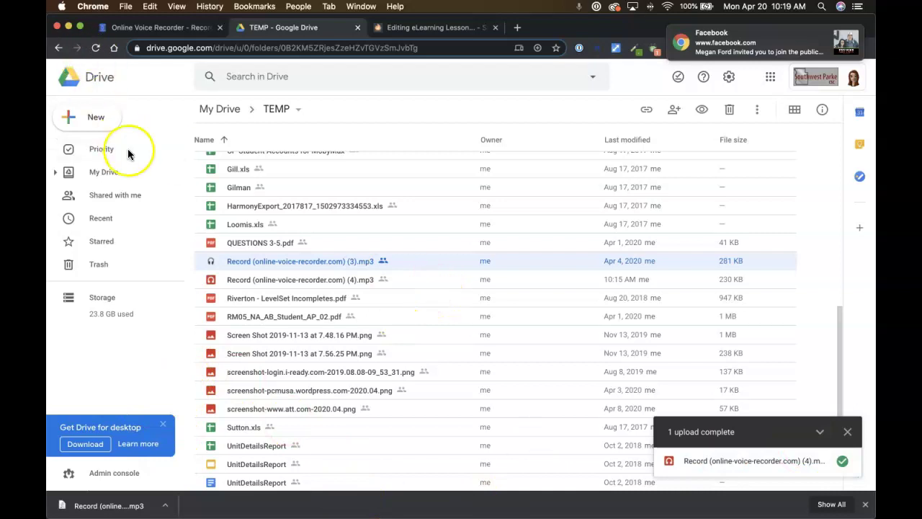
pyautogui.click(99, 120)
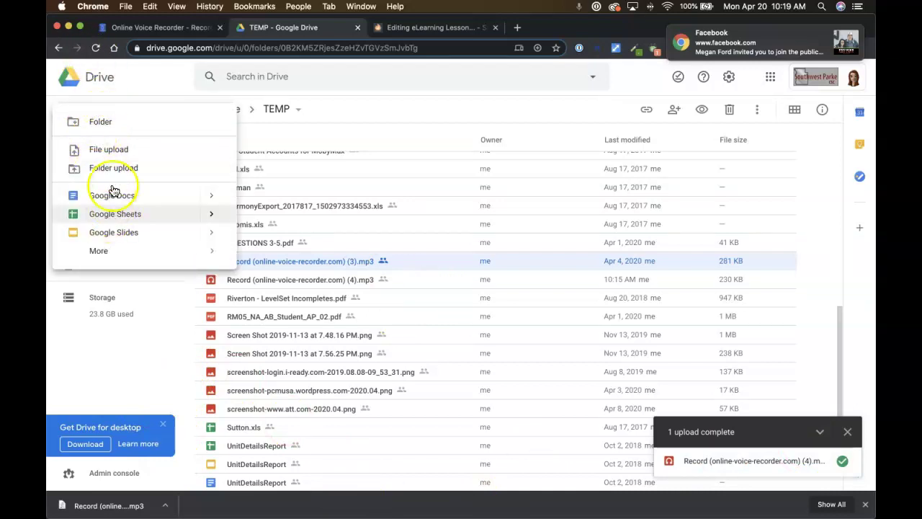
pyautogui.click(112, 153)
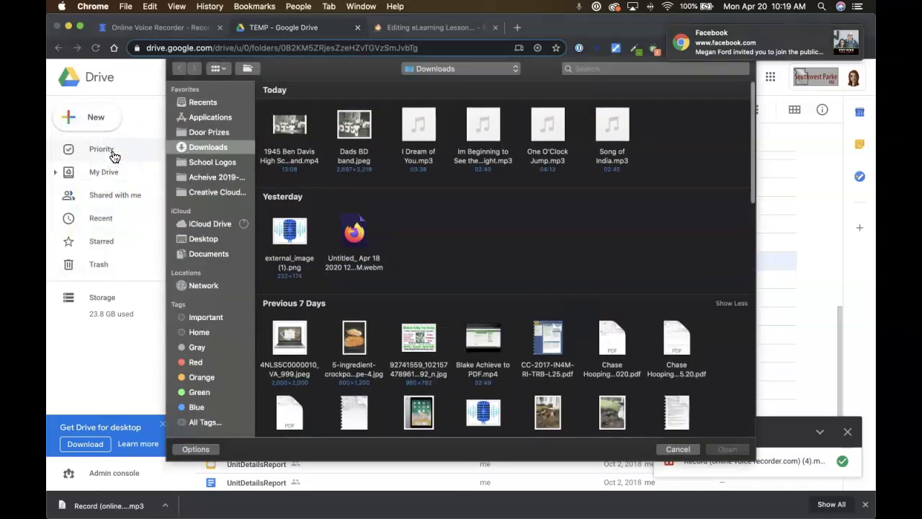
pyautogui.click(193, 149)
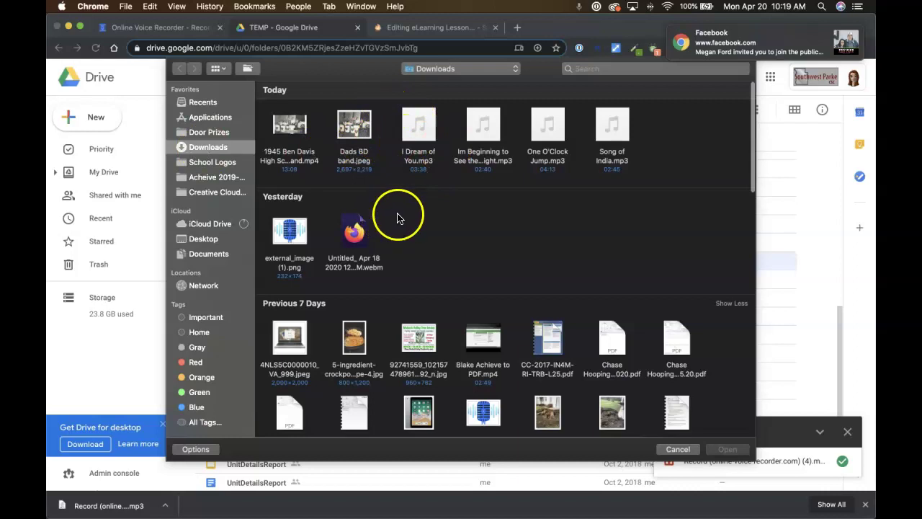
pyautogui.click(419, 144)
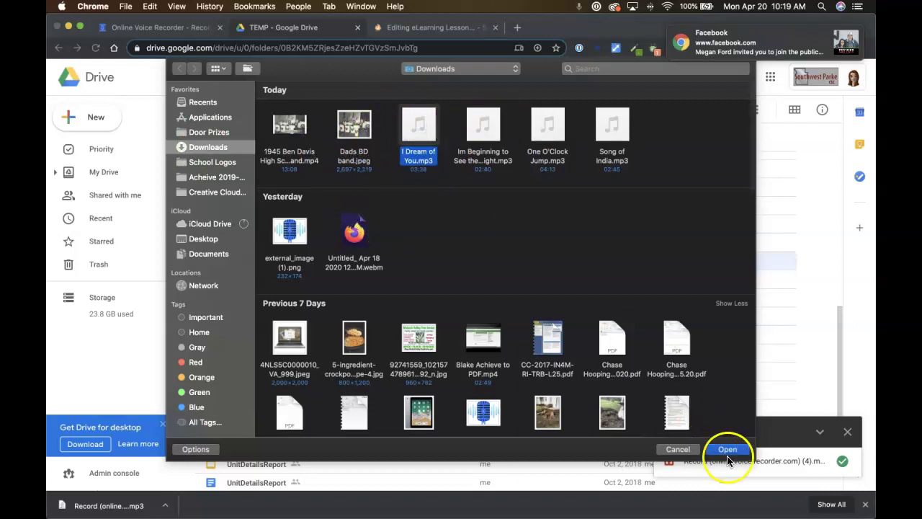
pyautogui.click(676, 449)
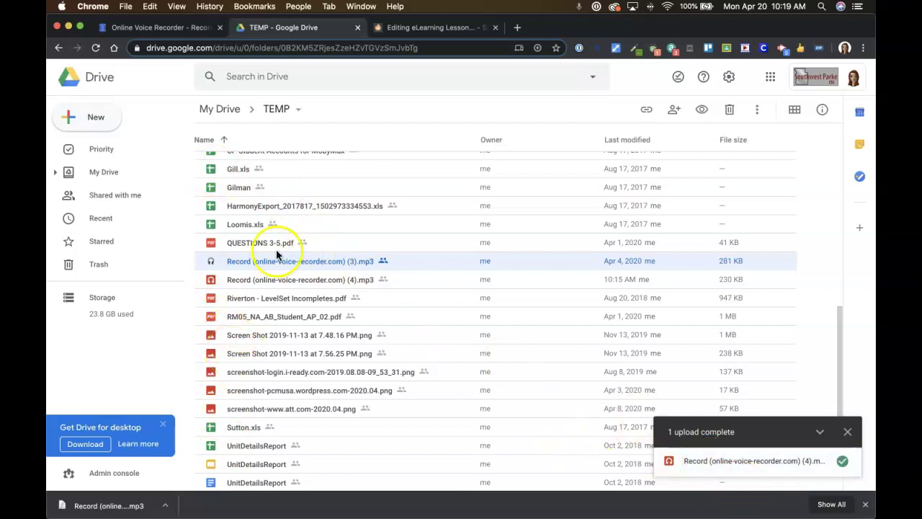
# Open the uploaded "Record (online-voice-recorder.com) (4).mp3" in the preview player and pause its playback
pyautogui.rightClick(237, 262)
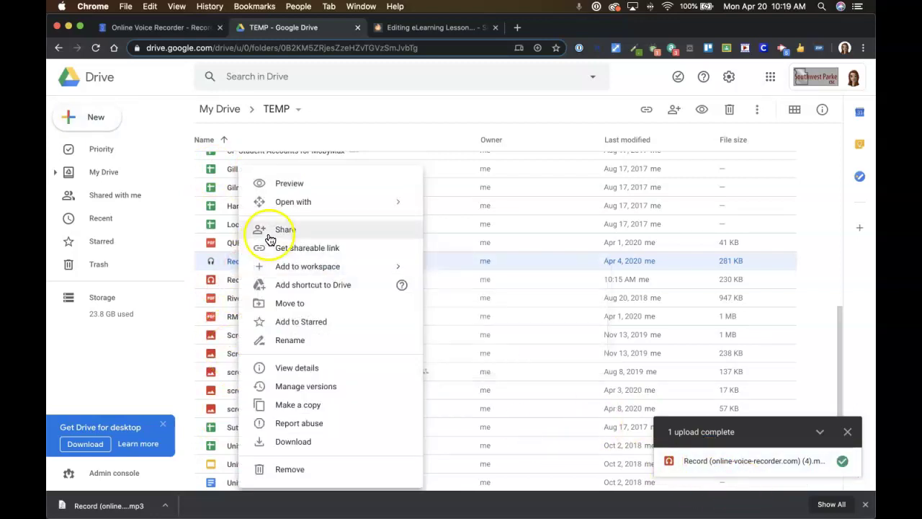
pyautogui.click(720, 462)
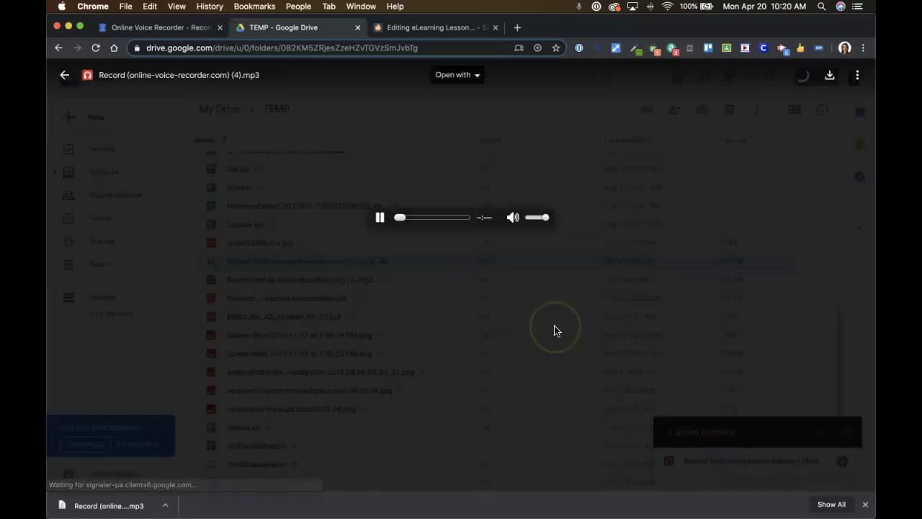
pyautogui.click(380, 218)
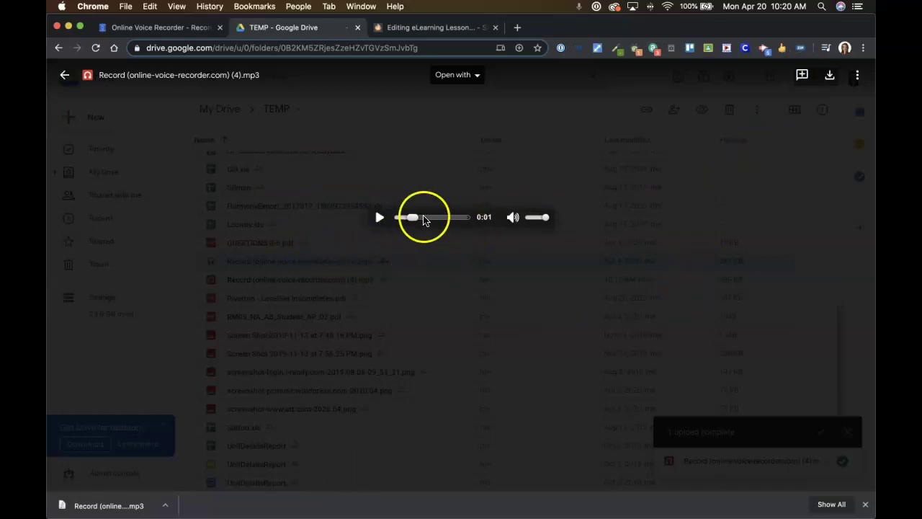
# Save the recording's link sharing as On - Anyone with the link, can view, in the advanced sharing settings and copy its link
pyautogui.click(857, 77)
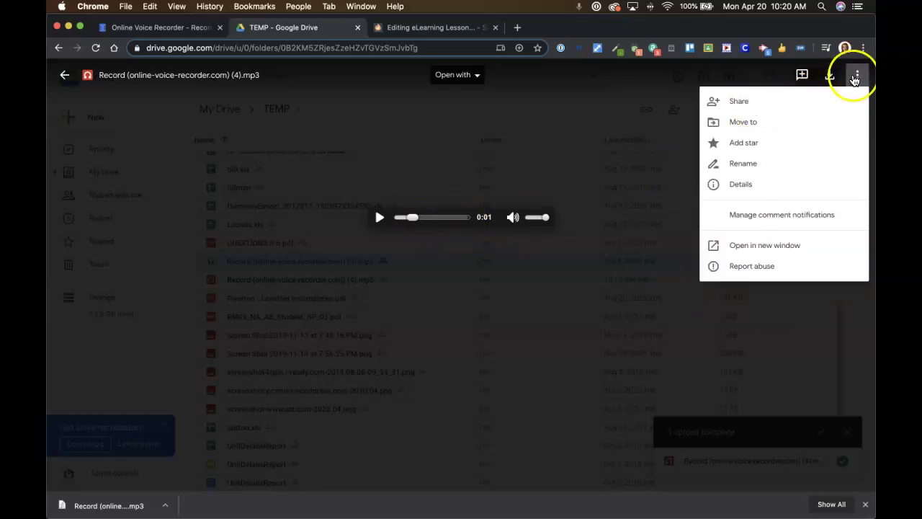
pyautogui.click(725, 99)
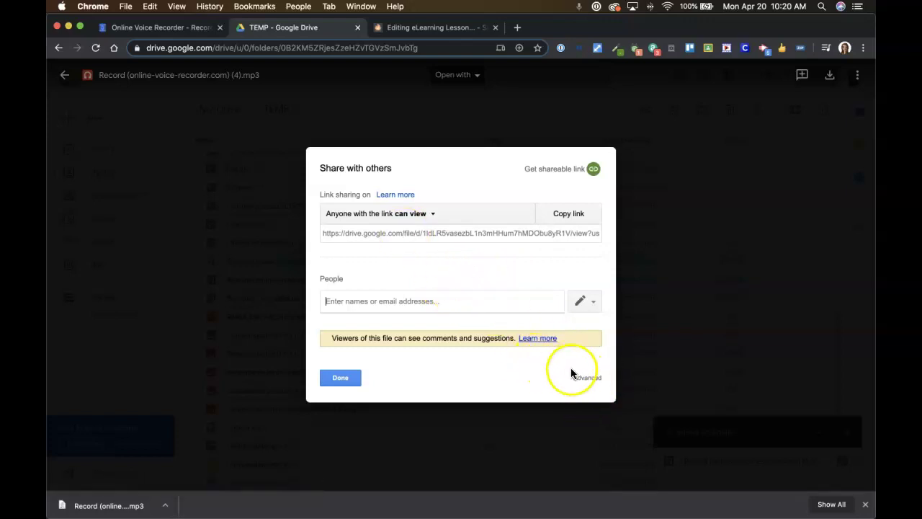
pyautogui.click(587, 378)
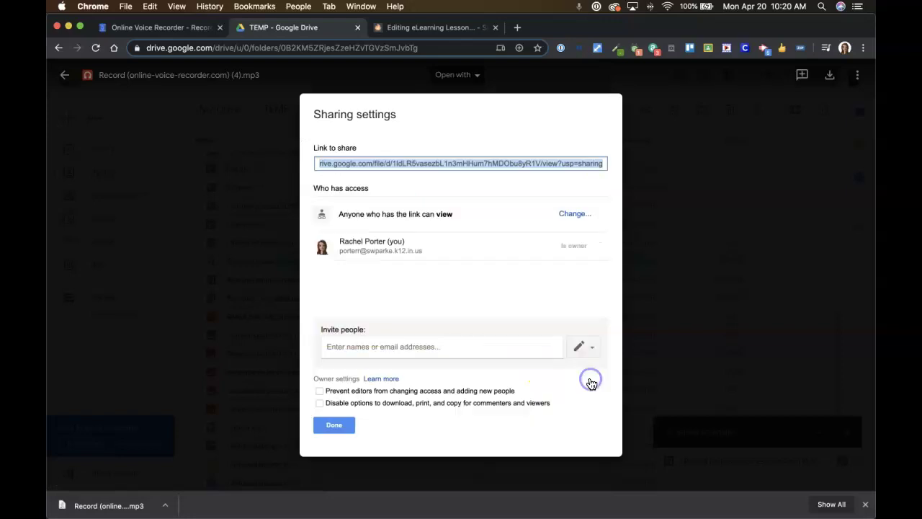
pyautogui.click(575, 214)
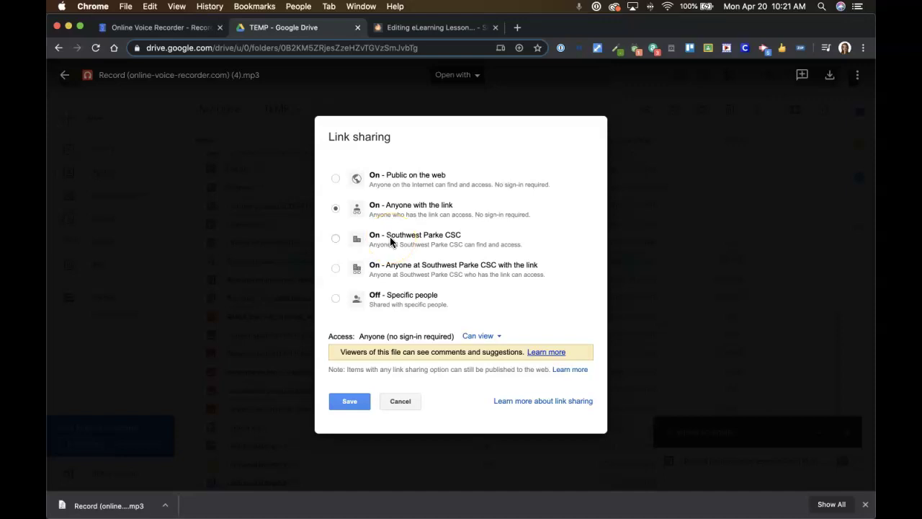
pyautogui.click(346, 406)
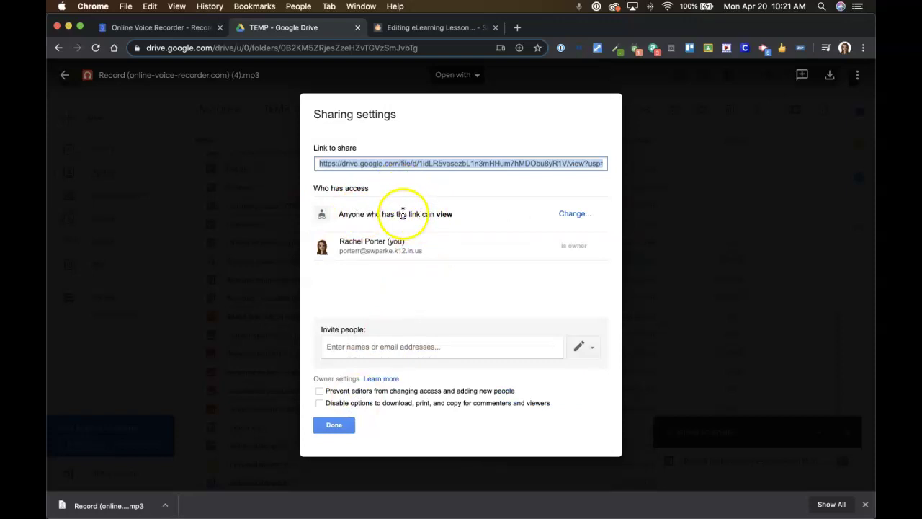
pyautogui.rightClick(410, 164)
pyautogui.click(429, 189)
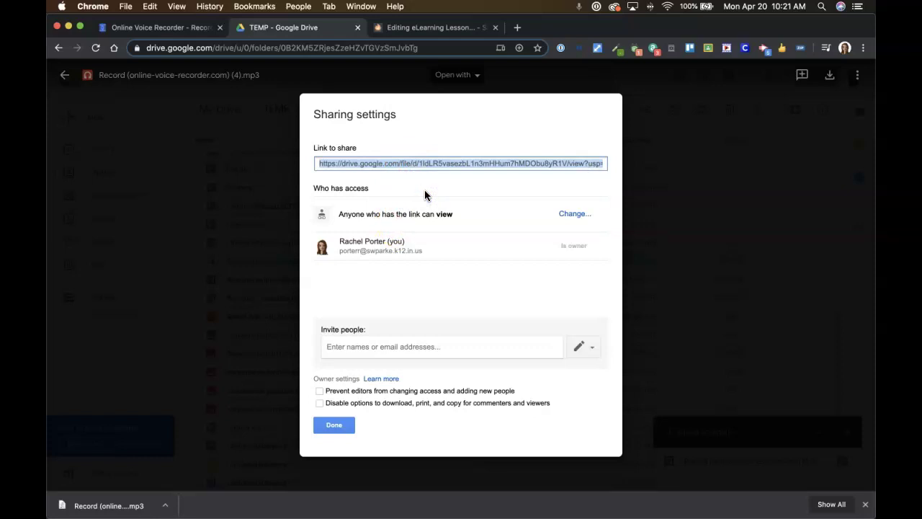
# Switch to the Smore eLearning Lesson Template and embed the copied Drive link between Office Hours and Instruction
pyautogui.click(428, 36)
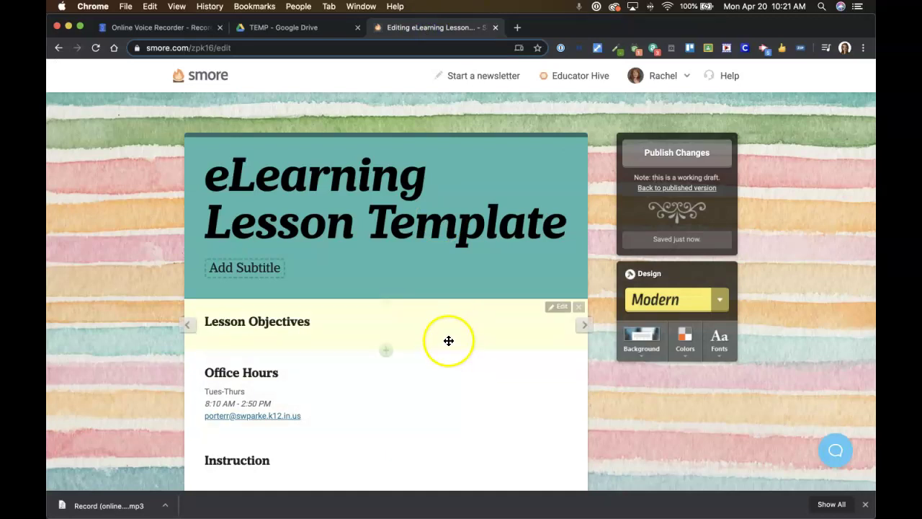
pyautogui.scroll(-3, 449, 341)
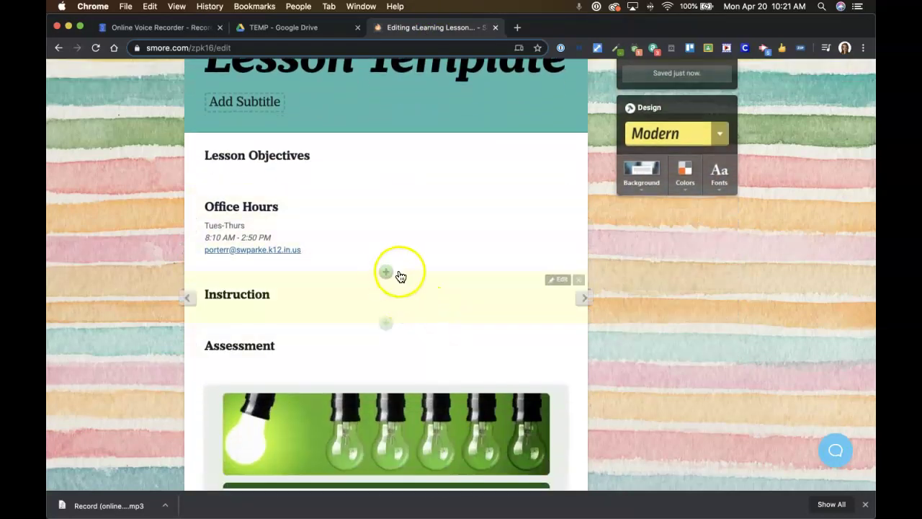
pyautogui.click(387, 268)
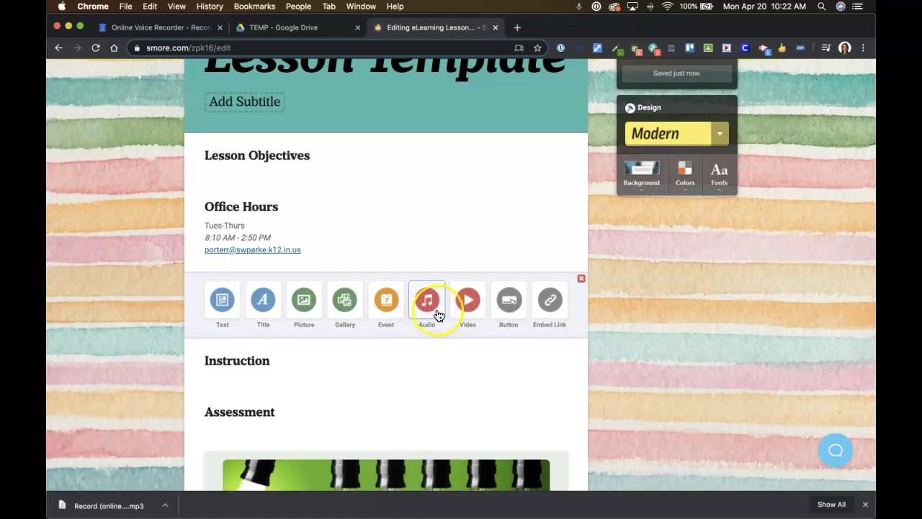
pyautogui.click(549, 315)
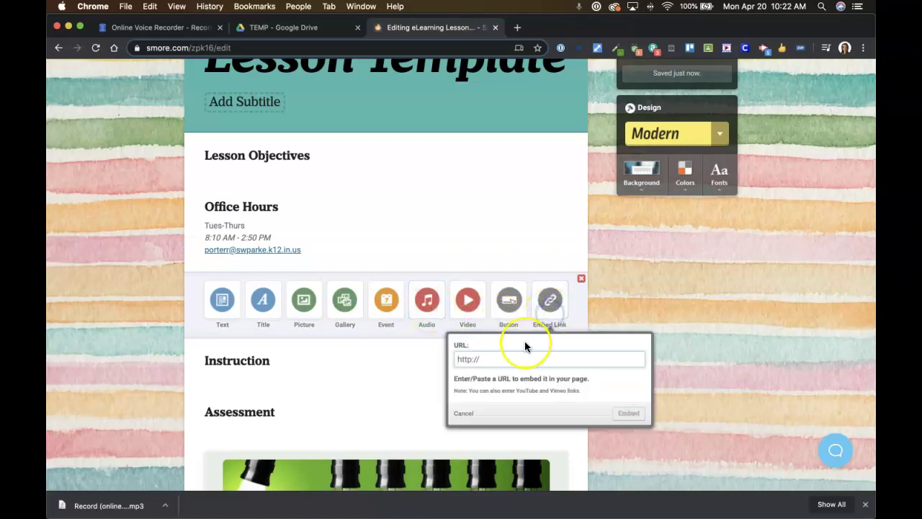
pyautogui.hotkey('ctrl', 'v')
pyautogui.click(638, 423)
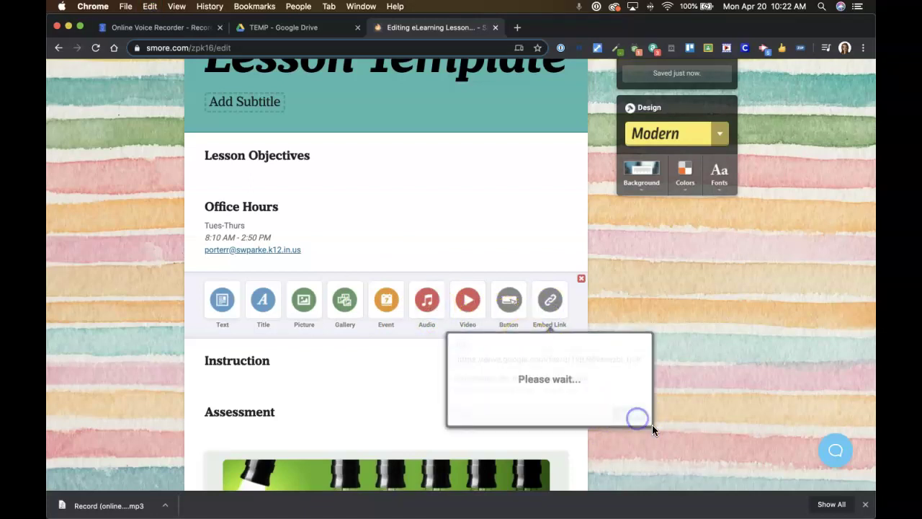
pyautogui.click(753, 432)
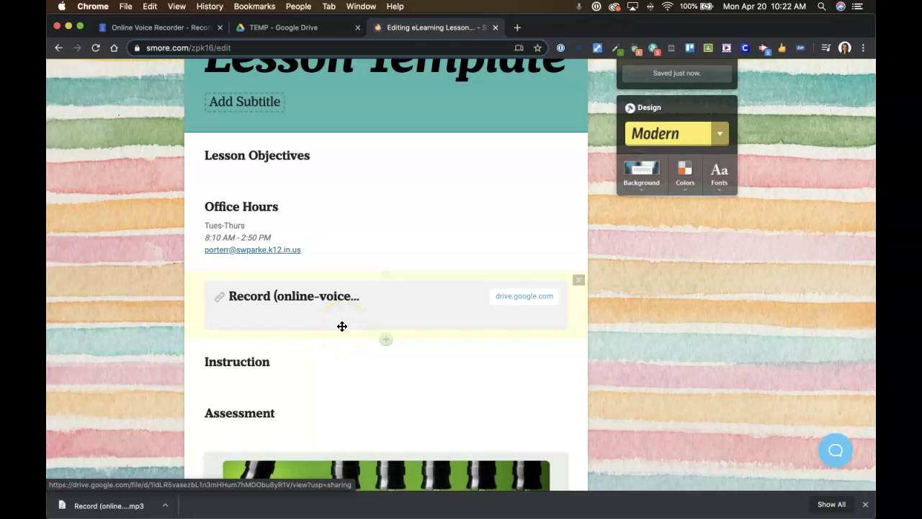
pyautogui.moveTo(288, 298)
pyautogui.mouseDown()
pyautogui.moveTo(313, 295)
pyautogui.moveTo(241, 298)
pyautogui.moveTo(329, 297)
pyautogui.moveTo(284, 302)
pyautogui.moveTo(308, 310)
pyautogui.mouseUp()
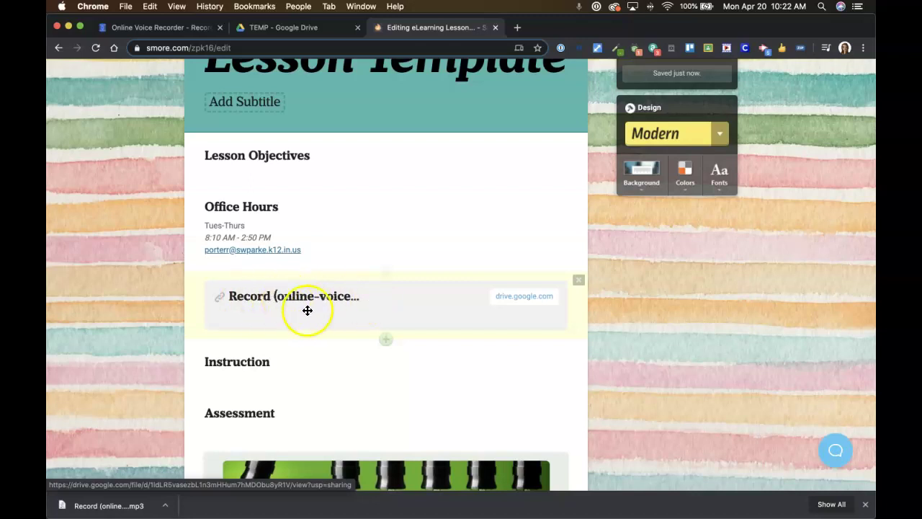
# Add a button below the embedded link with the text "Welcome Message", the copied Drive link, and opening in a new window
pyautogui.click(384, 339)
pyautogui.click(506, 377)
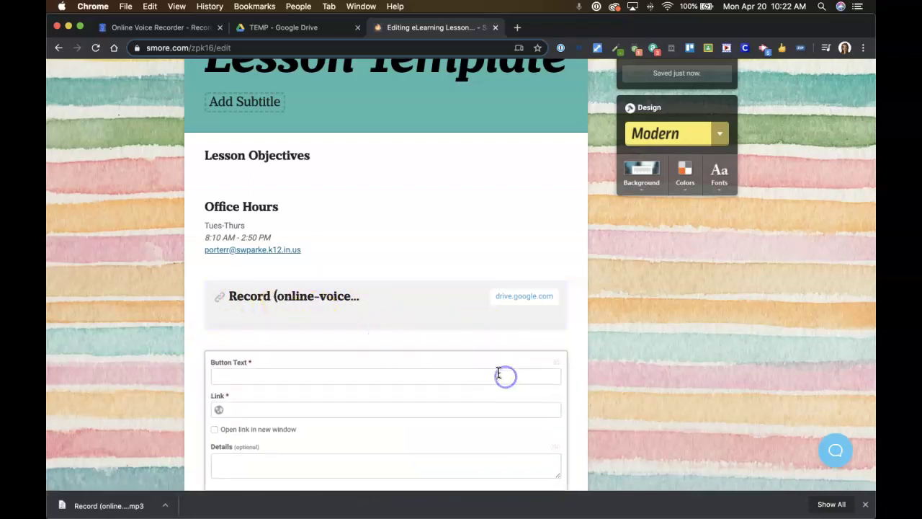
pyautogui.click(326, 376)
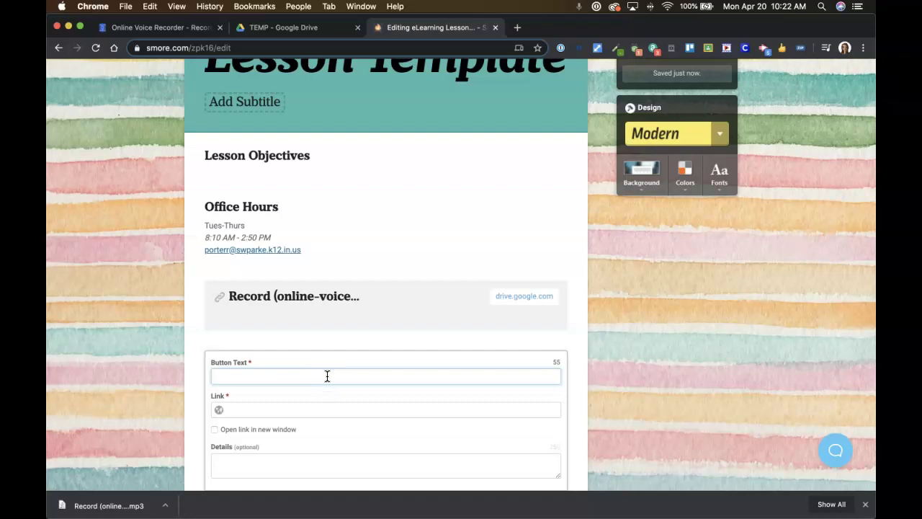
pyautogui.write('Welcome Message')
pyautogui.click(307, 409)
pyautogui.press('super+v')
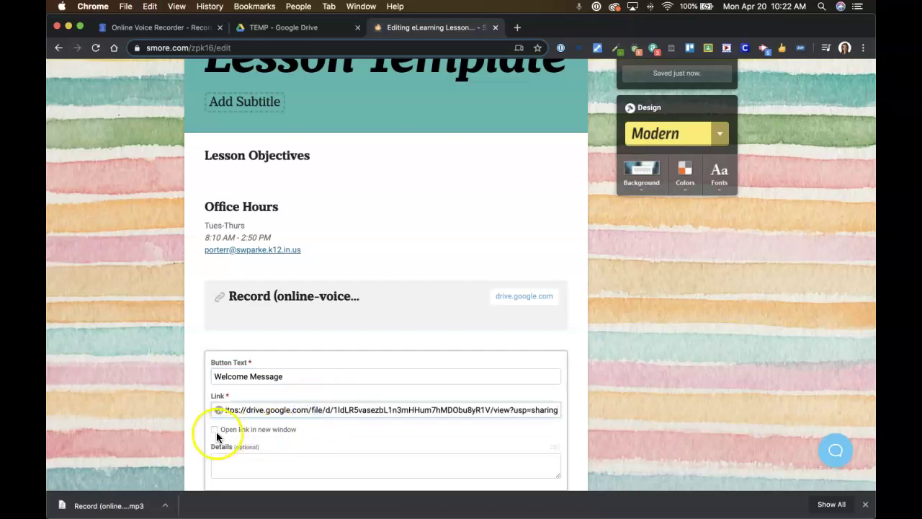
pyautogui.click(215, 429)
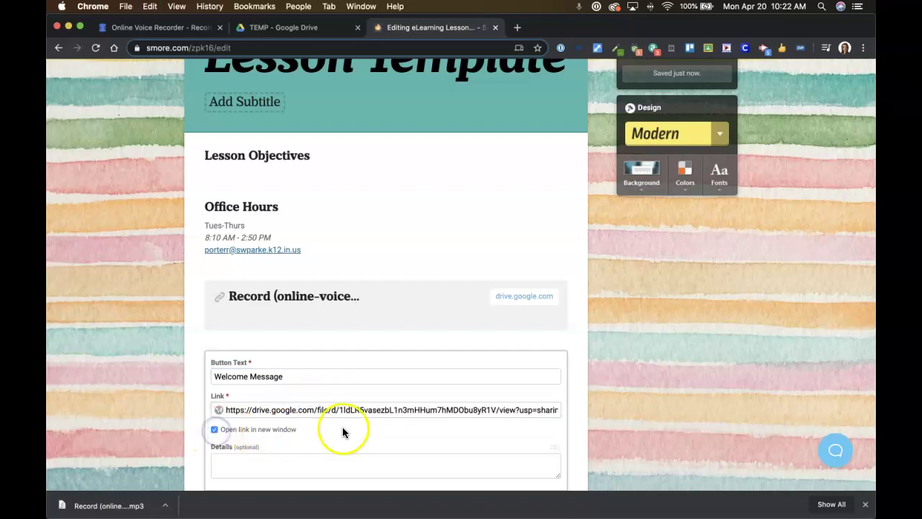
# Enter "Click here to listen!" as the button's details and finish the button
pyautogui.scroll(-2, 342, 427)
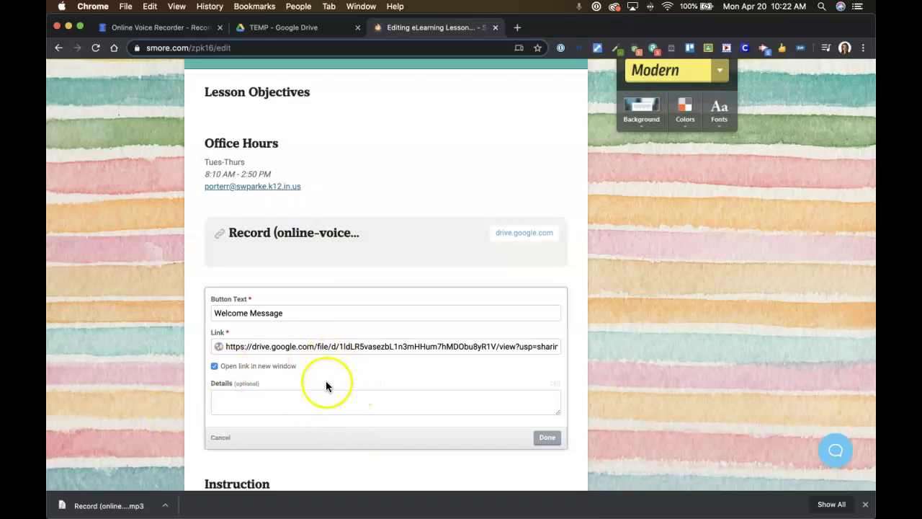
pyautogui.click(329, 397)
pyautogui.write('cl')
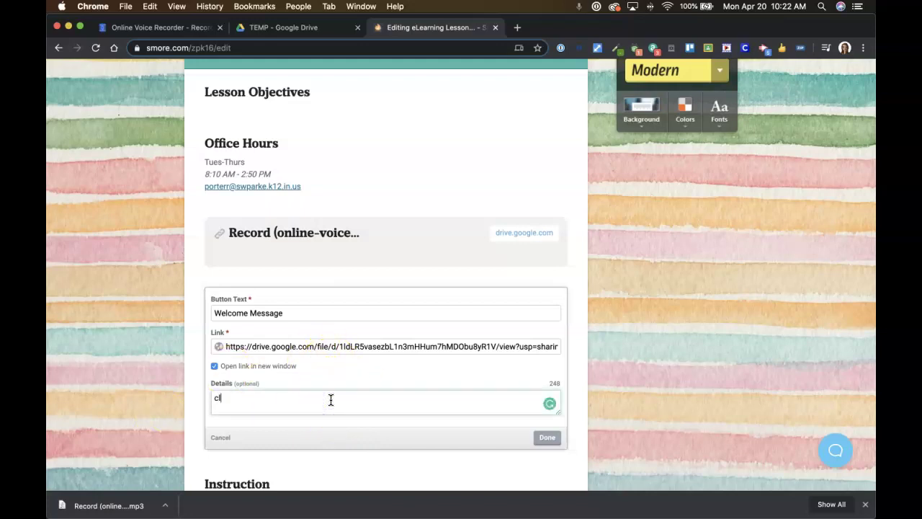
pyautogui.write('ick here to listen')
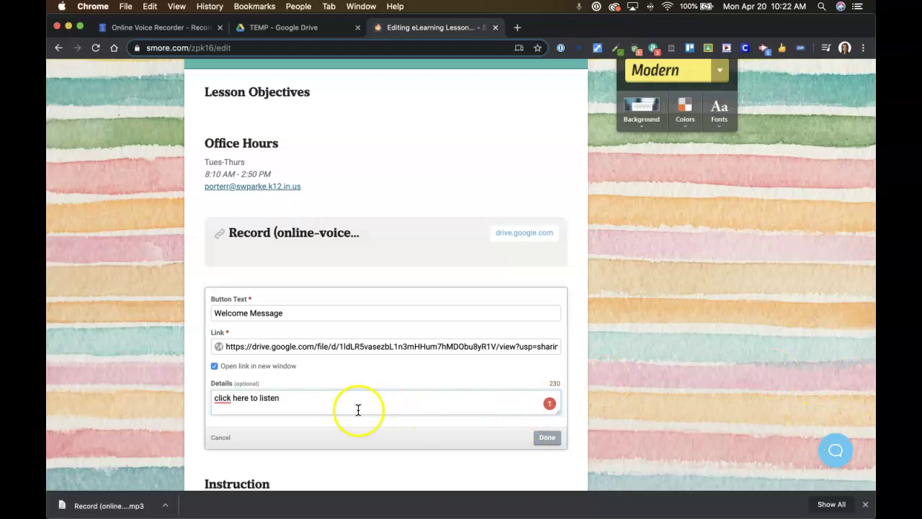
pyautogui.write('!')
pyautogui.click(218, 397)
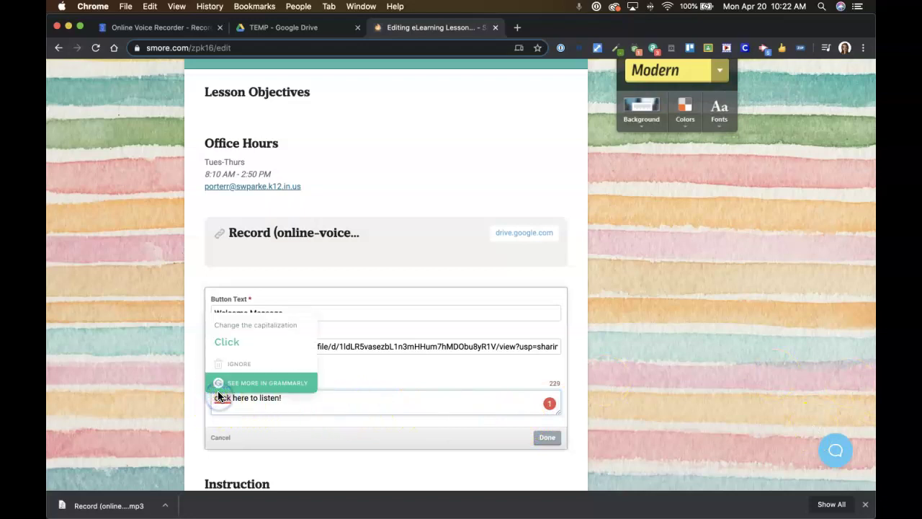
pyautogui.click(240, 342)
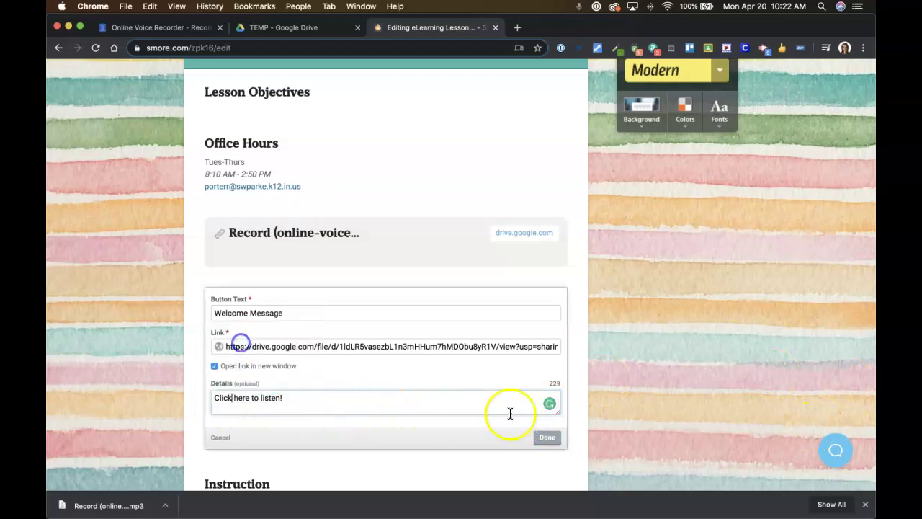
pyautogui.click(548, 438)
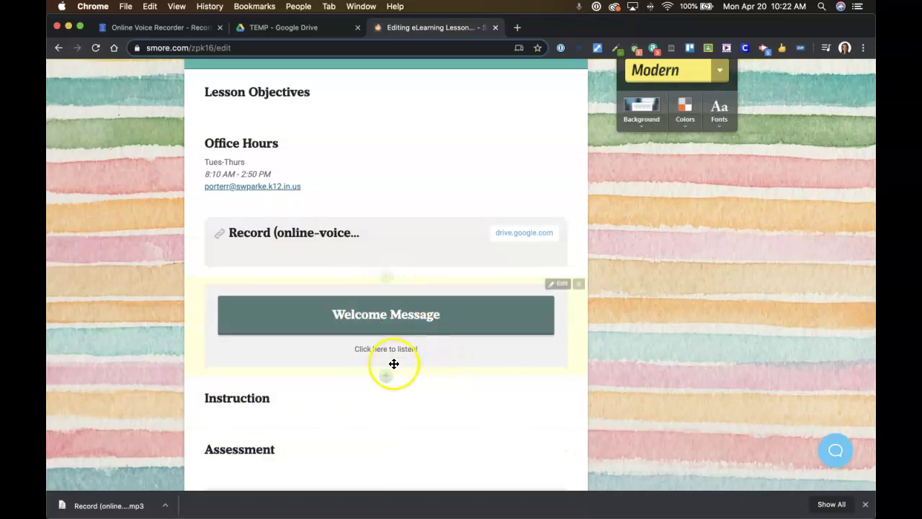
# Publish the changes to the newsletter
pyautogui.scroll(3, 767, 132)
pyautogui.scroll(3, 767, 132)
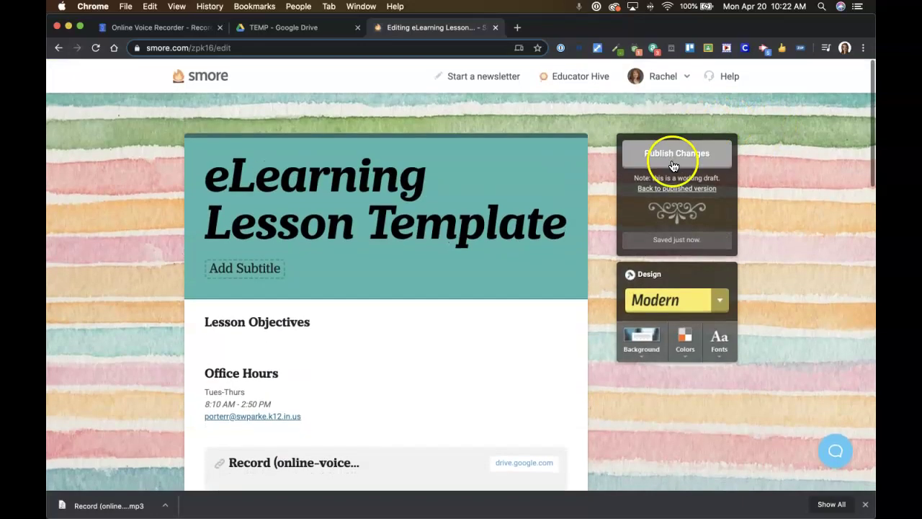
pyautogui.click(671, 151)
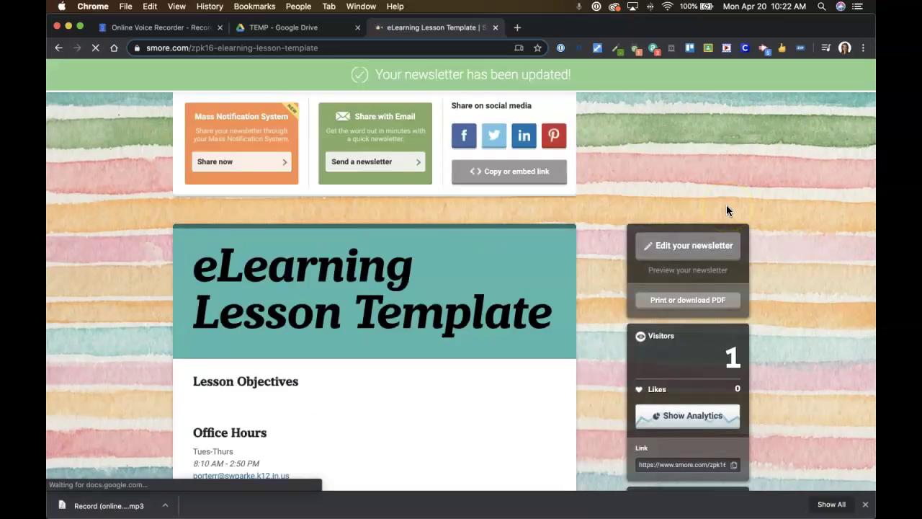
# Test the Welcome Message button on the published newsletter by opening its linked recording
pyautogui.scroll(-5, 725, 208)
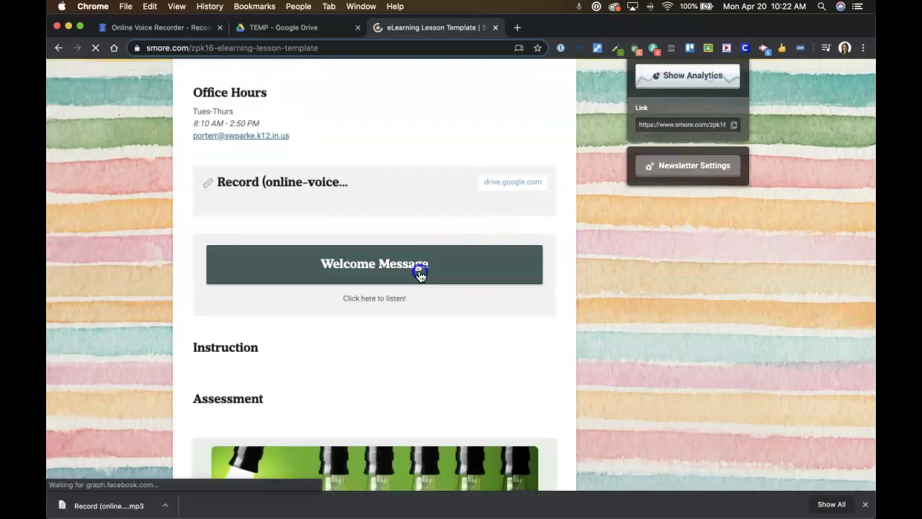
pyautogui.click(421, 272)
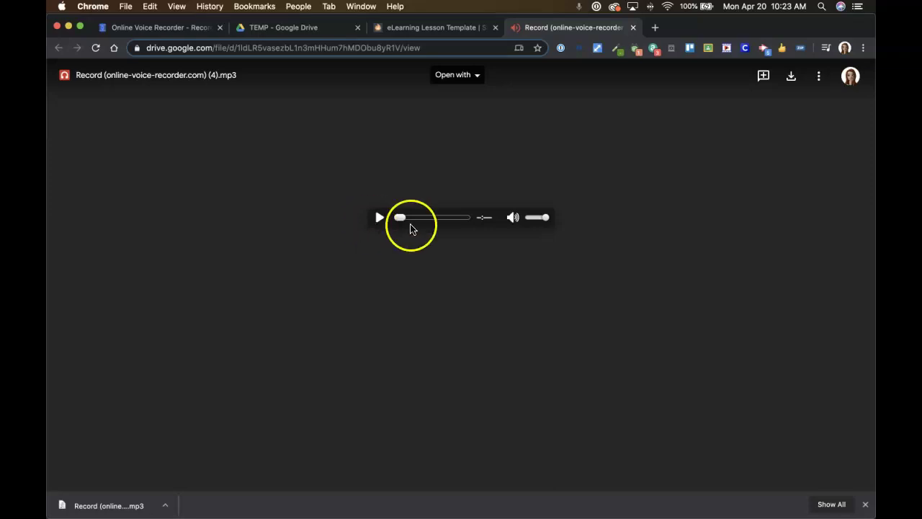
pyautogui.click(618, 248)
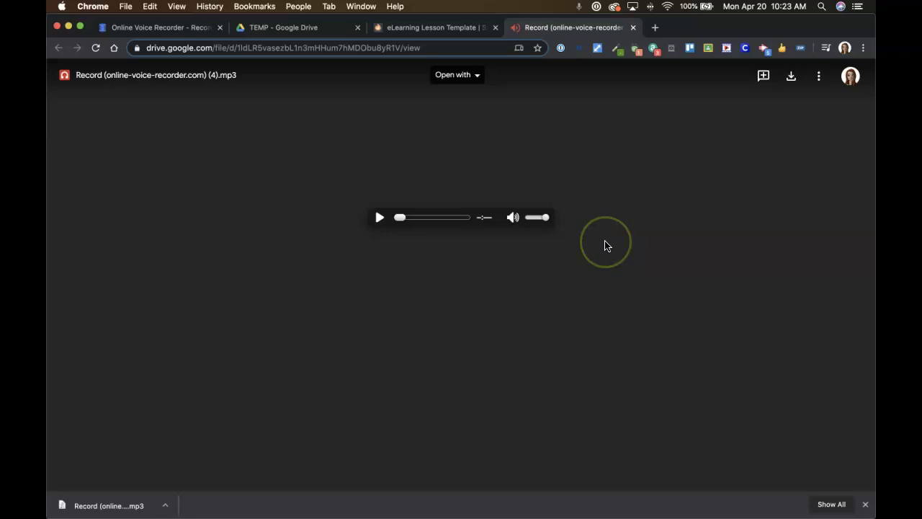